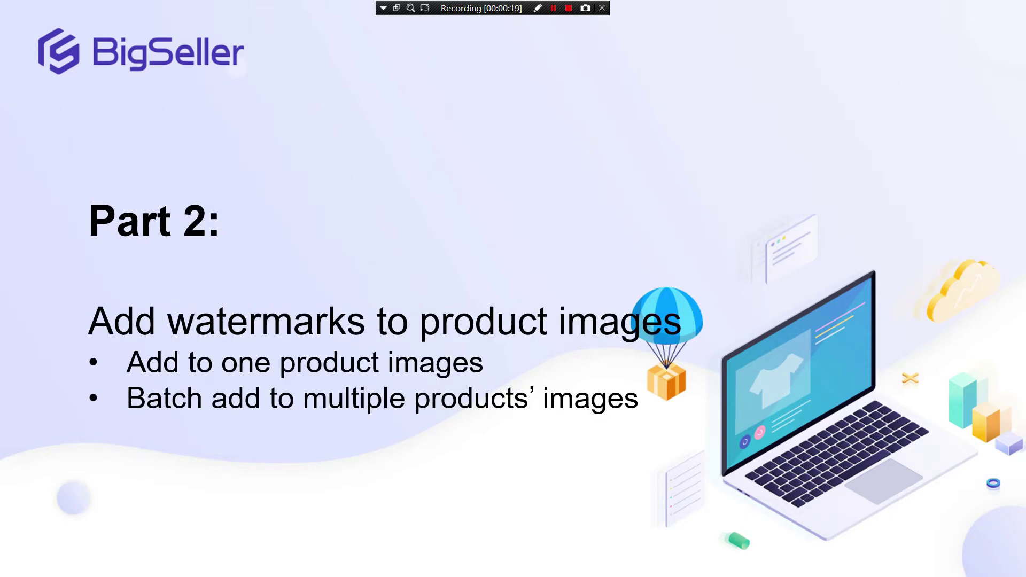
Leave the 'Part 2: Add watermarks' slideshow and minimize WPS Presentation
key(Escape)
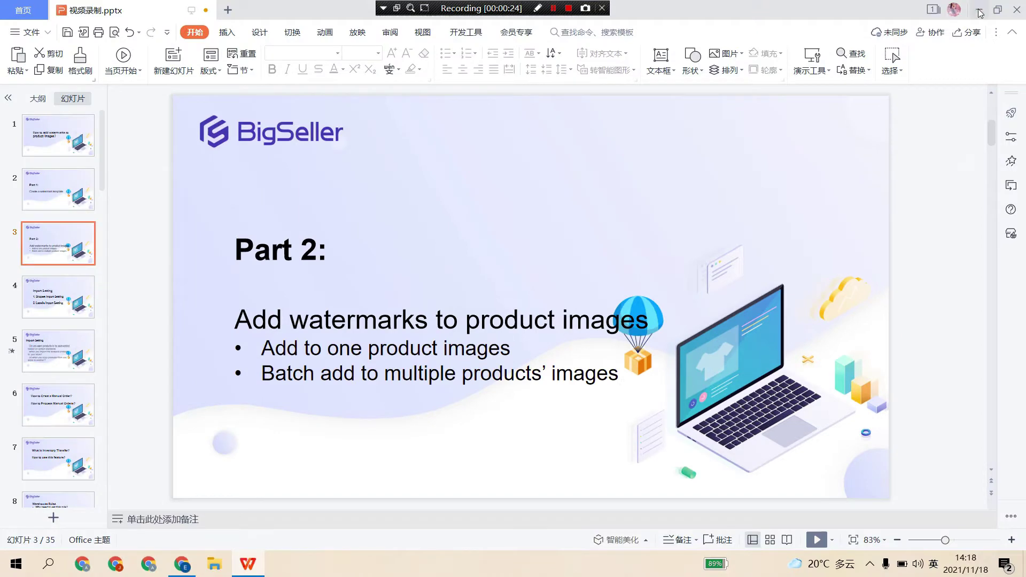
click(979, 9)
Go to Products > Watermark Template to reach the Watermark Manage page
mouse_move(248, 77)
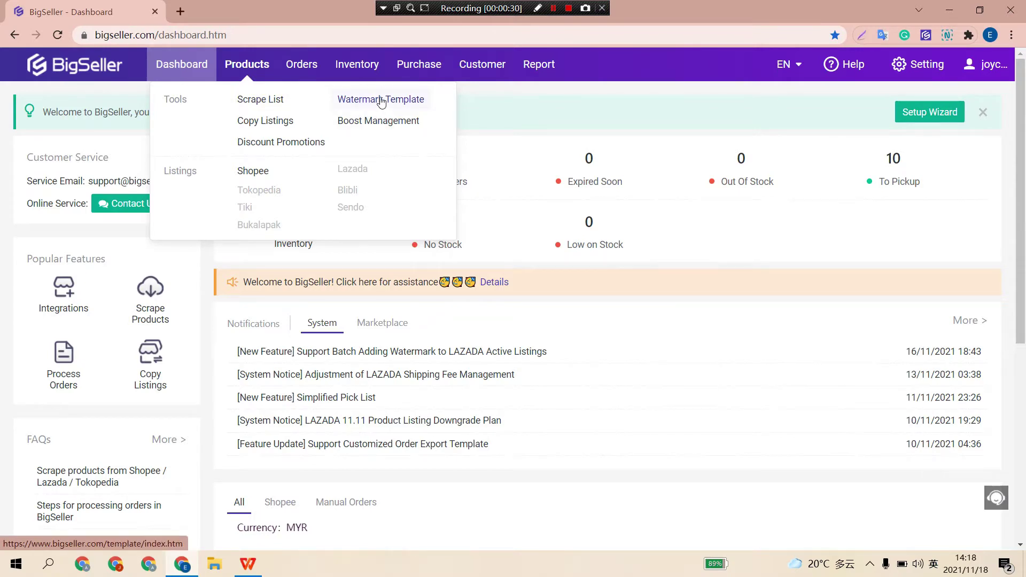
click(381, 102)
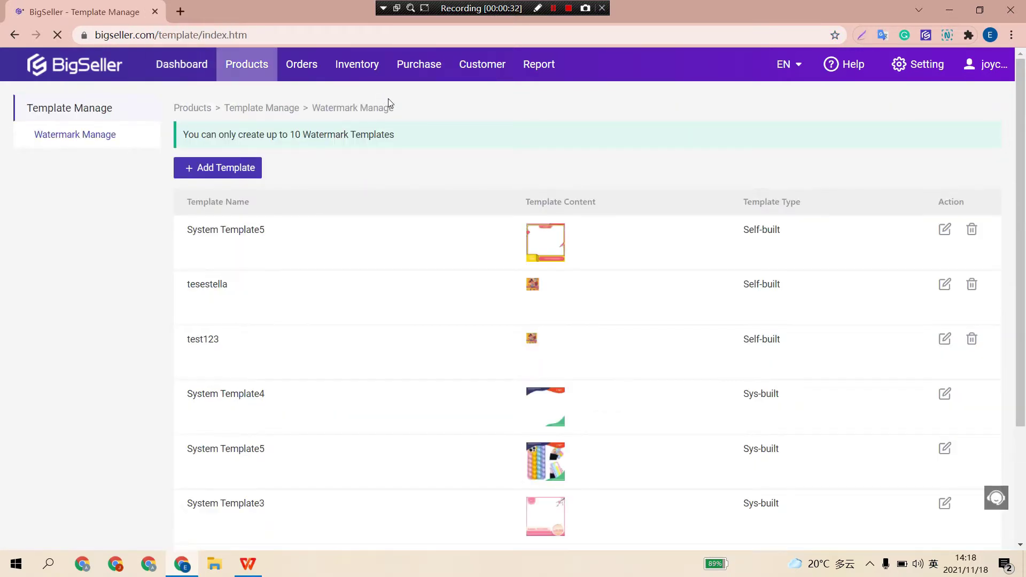
Create template 'watermark test' with the uploaded camera image, adjusting its size and 95% transparency
click(214, 169)
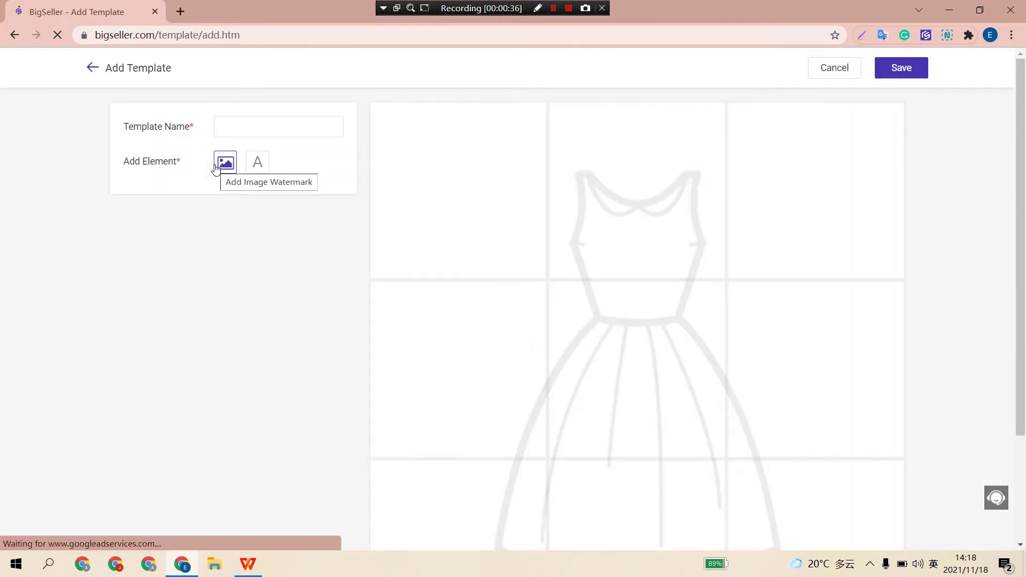
click(235, 129)
text(watermark test)
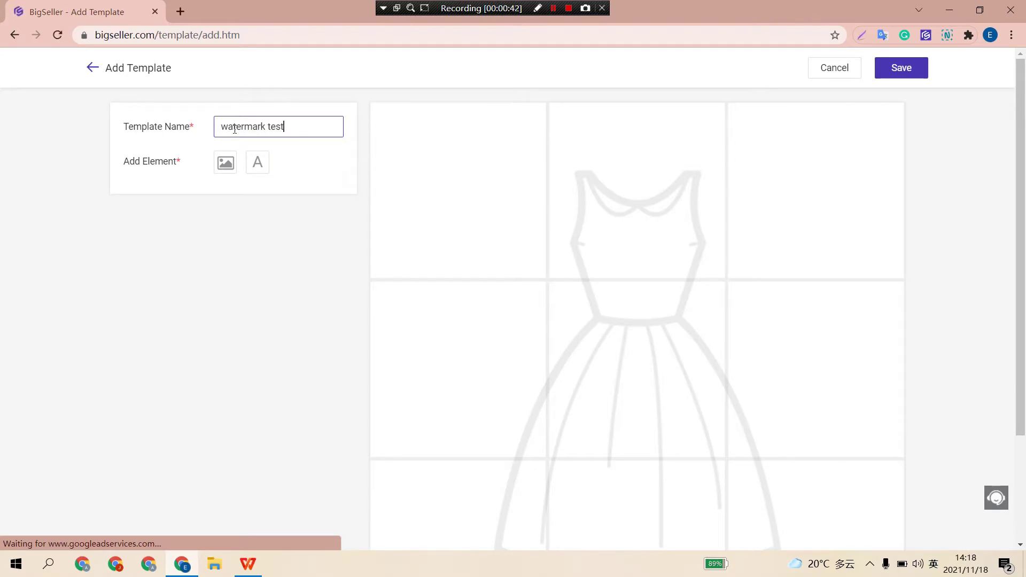
click(233, 165)
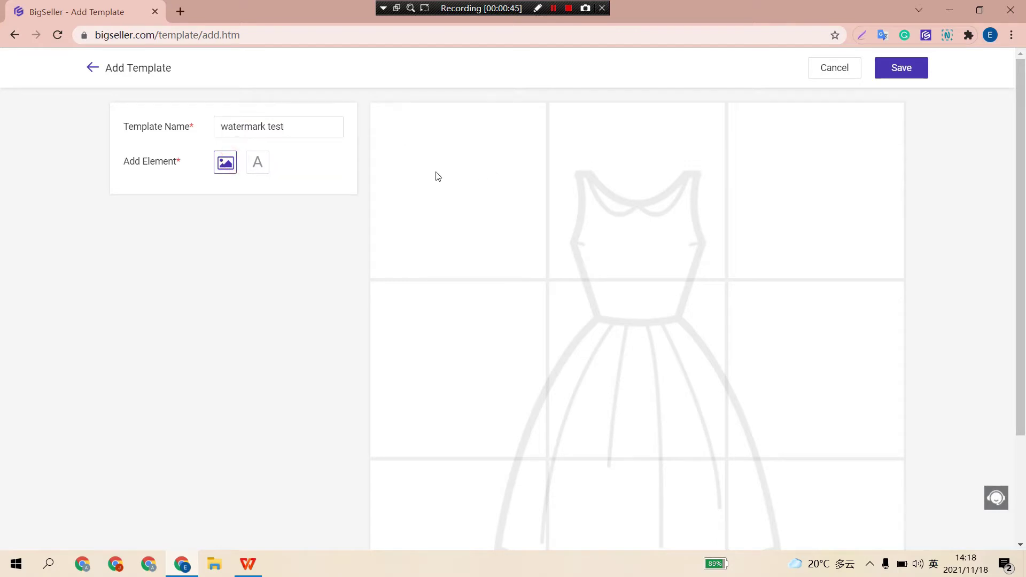
click(388, 110)
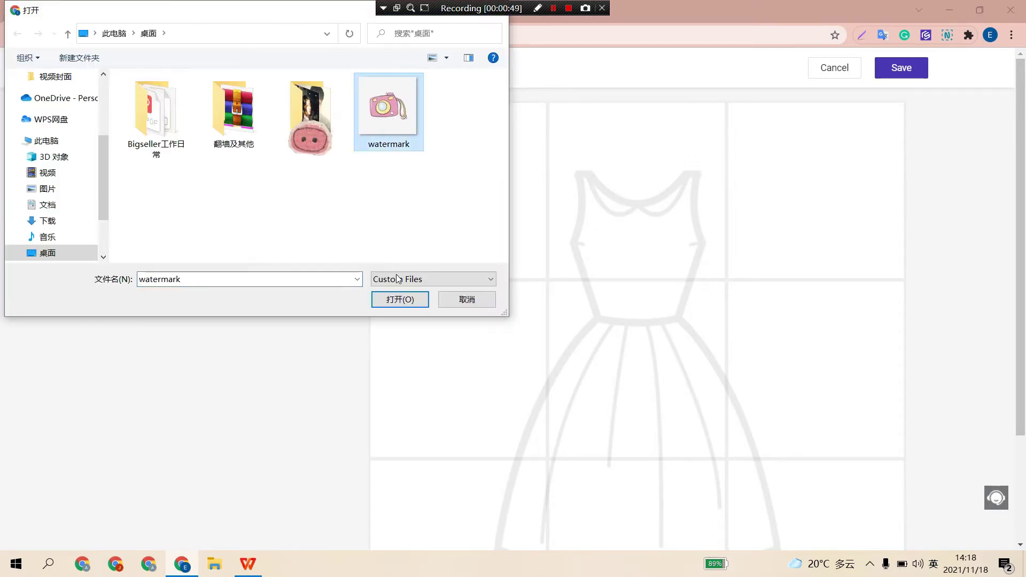
click(397, 303)
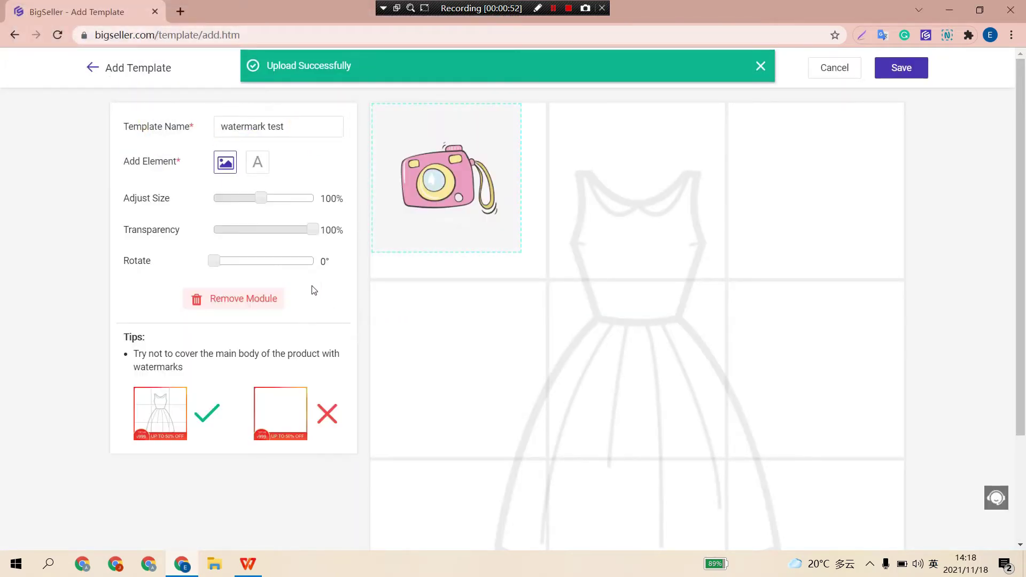
drag(260, 198, 304, 230)
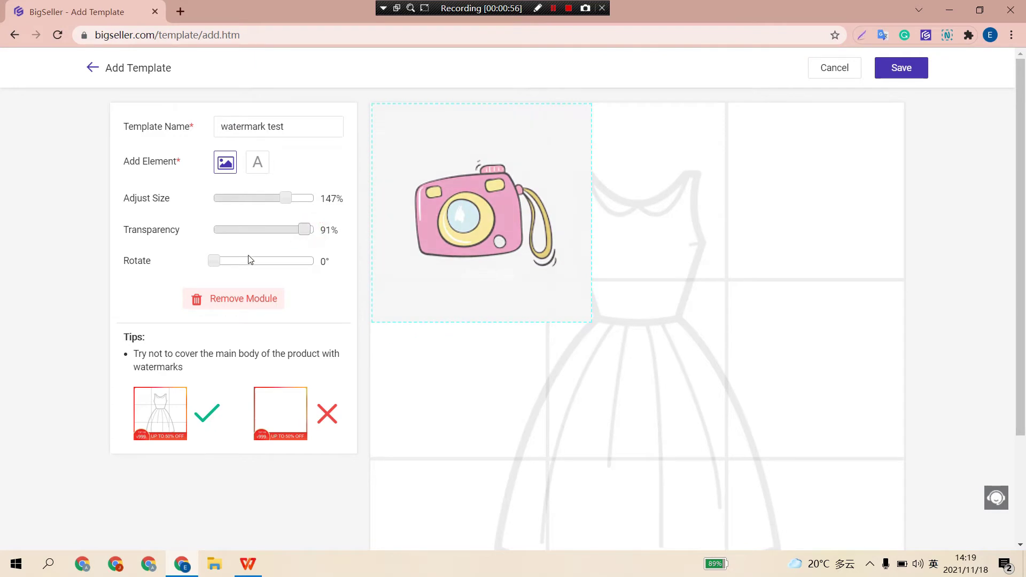
mouse_move(213, 261)
mouse_down()
mouse_move(246, 264)
mouse_move(224, 263)
mouse_up()
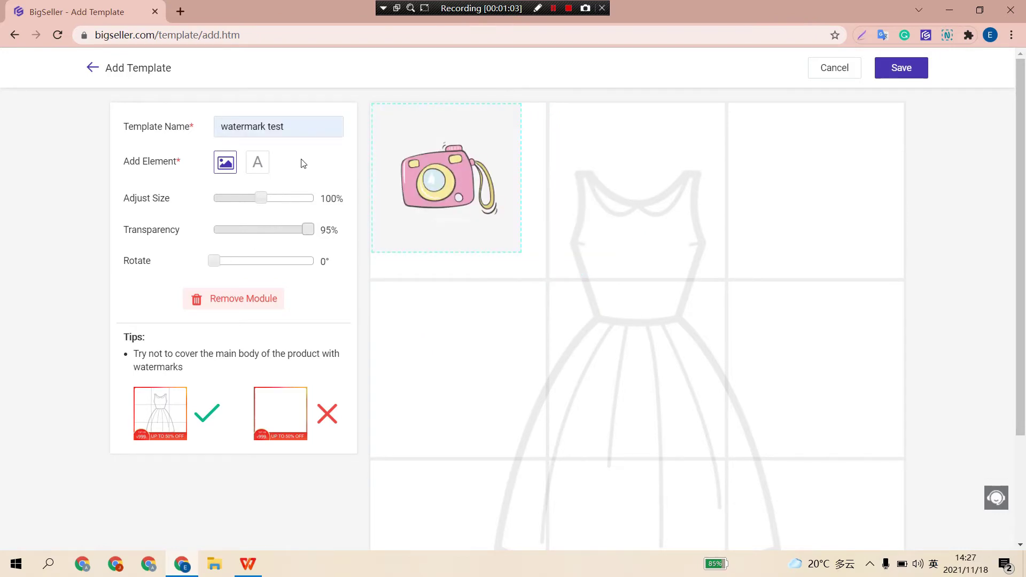
Add a '60% discount' text element to the template and save it
click(257, 169)
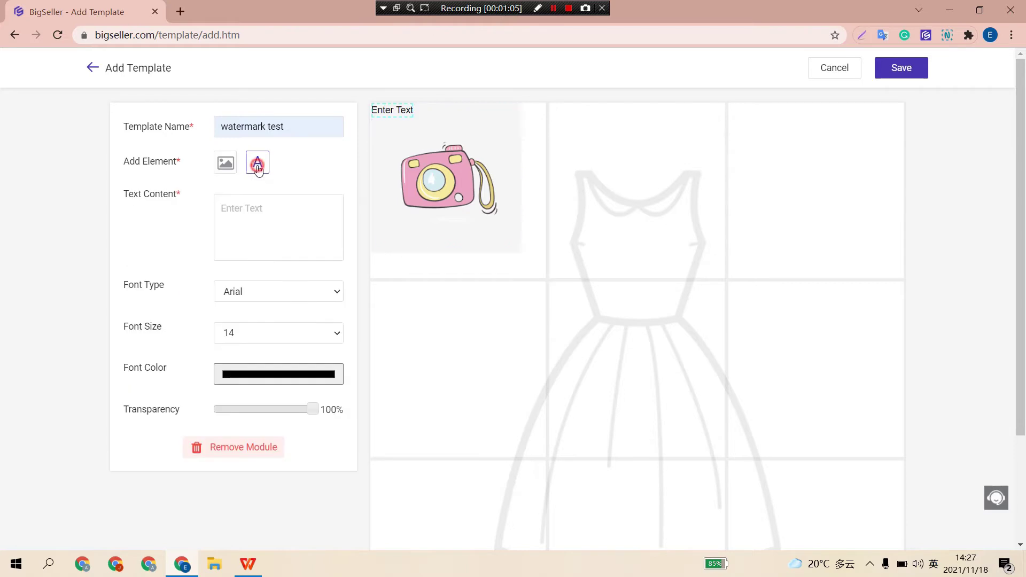
click(254, 234)
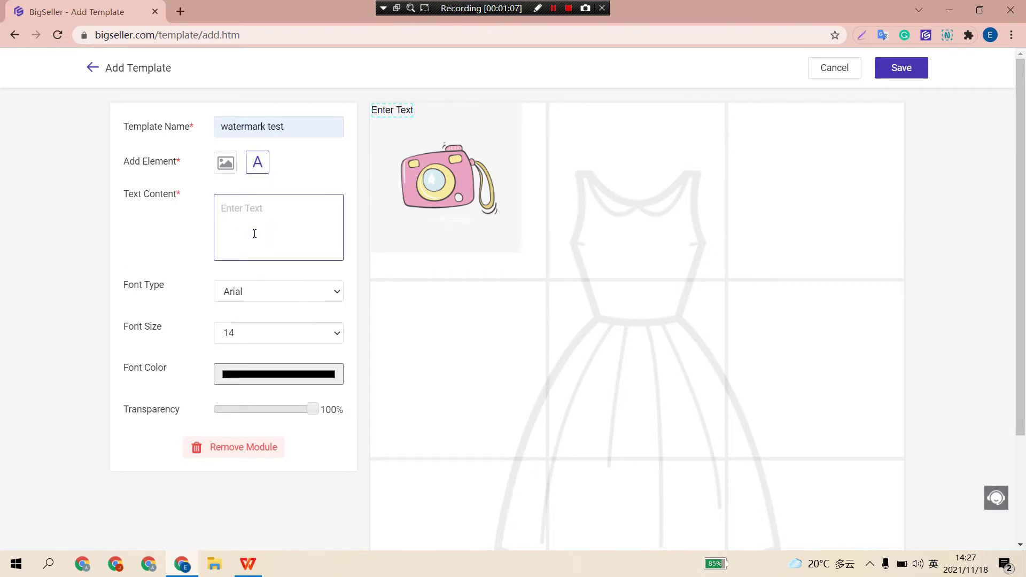
text(60% discount)
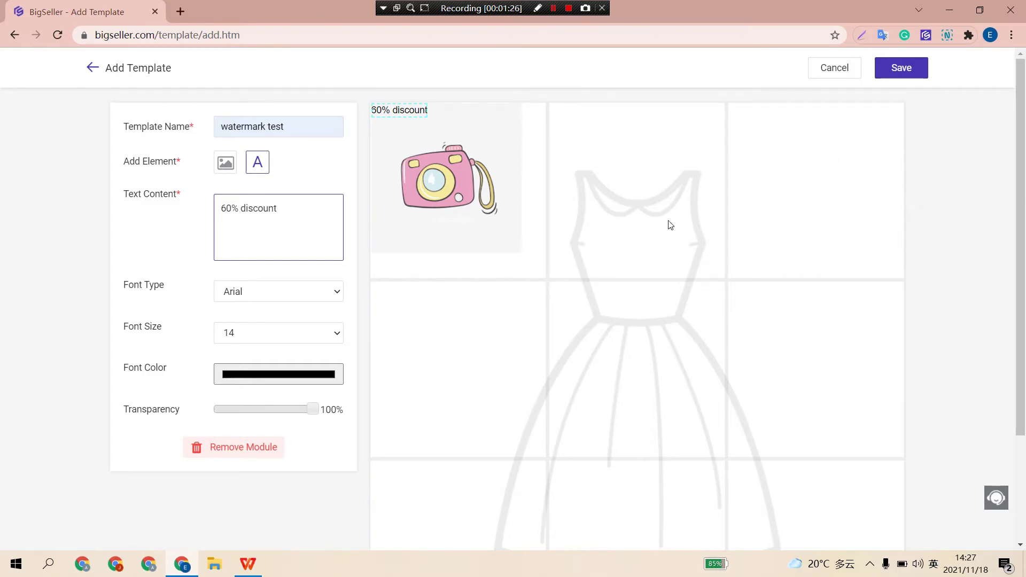
scroll(614, 342, down, 3)
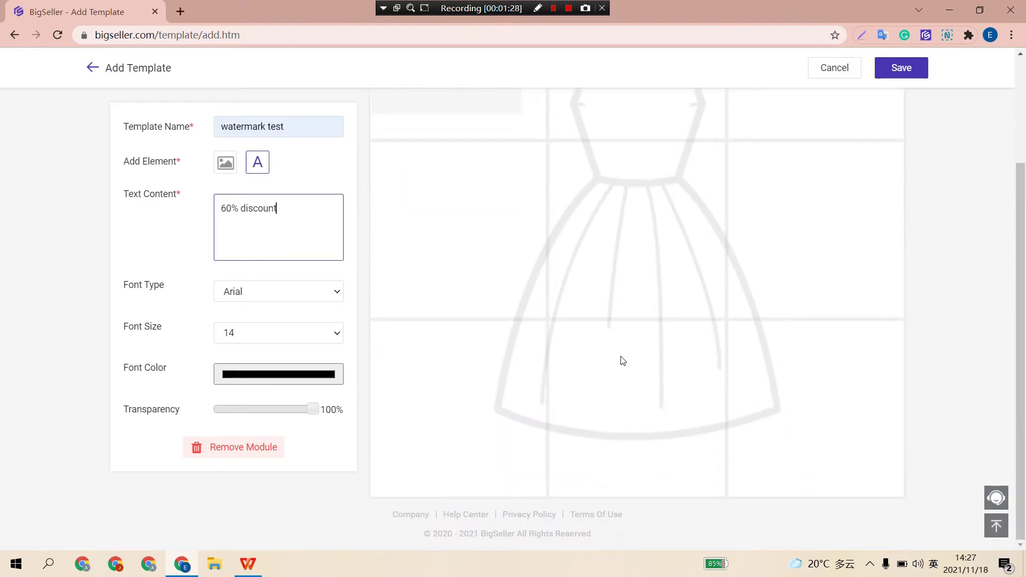
scroll(620, 360, up, 3)
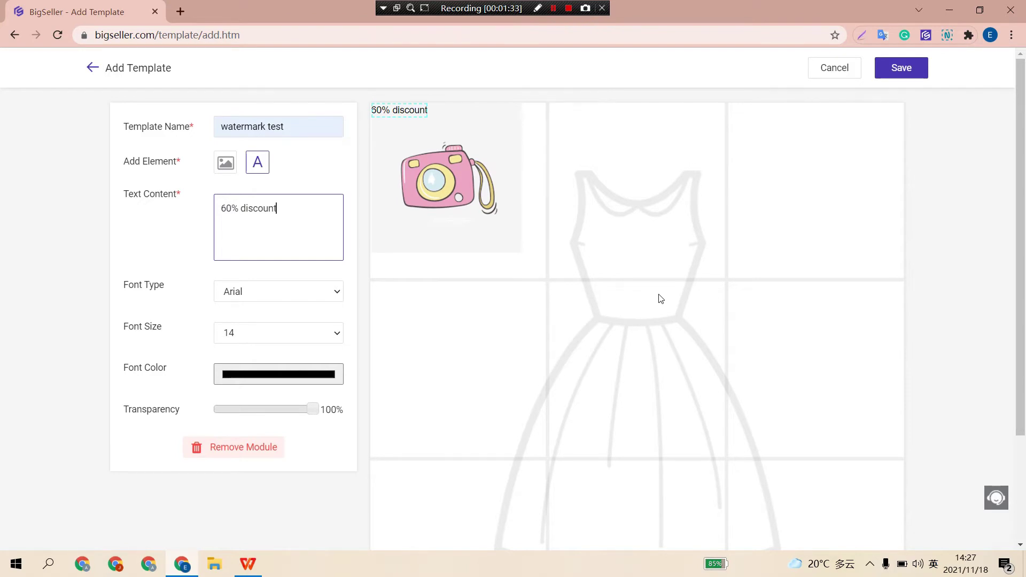
scroll(667, 301, down, 3)
scroll(717, 272, up, 3)
click(909, 70)
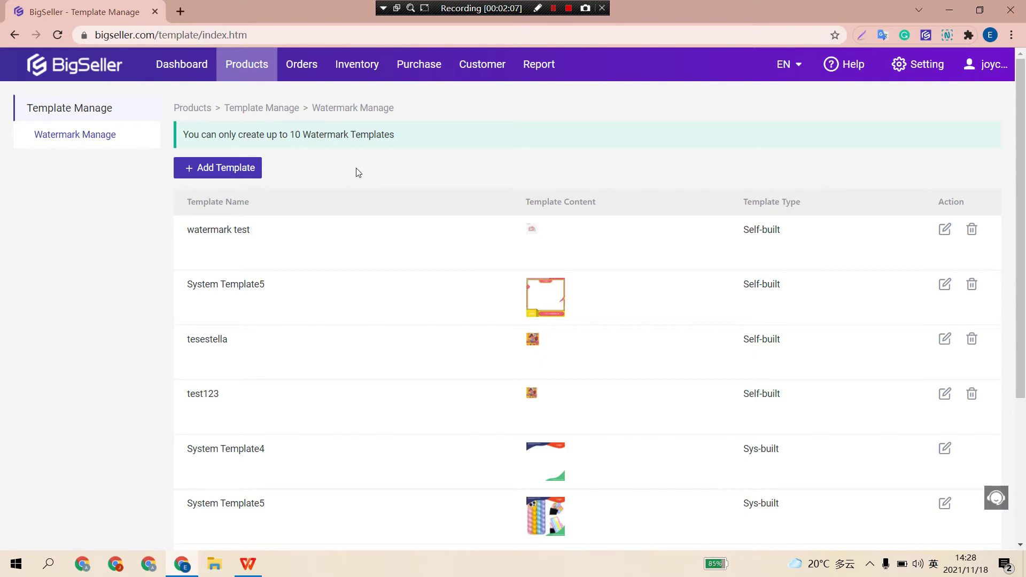
Open the ZANZEA maxi dress from the Shopee listings for editing, at its Media section
mouse_move(247, 67)
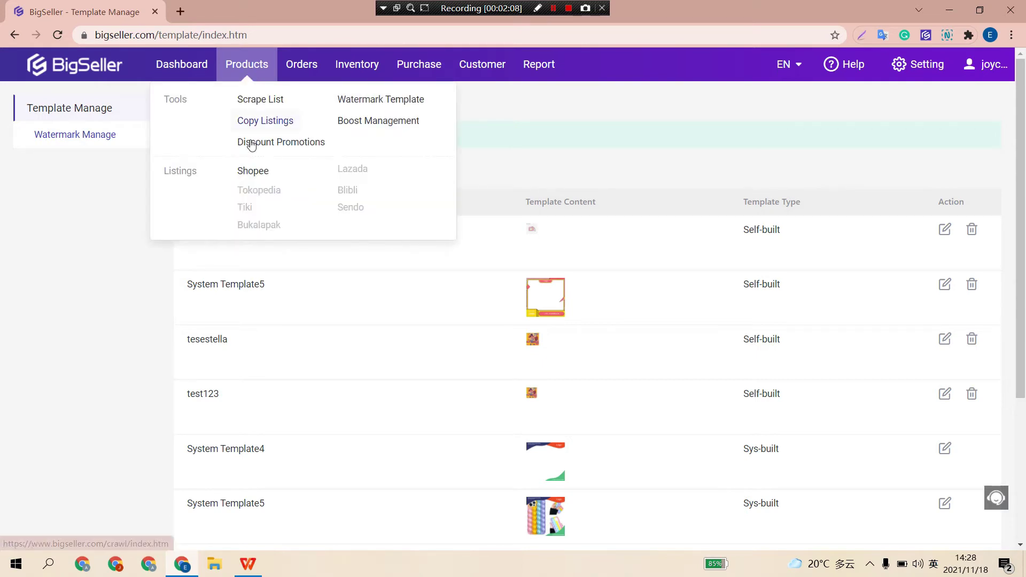
click(251, 171)
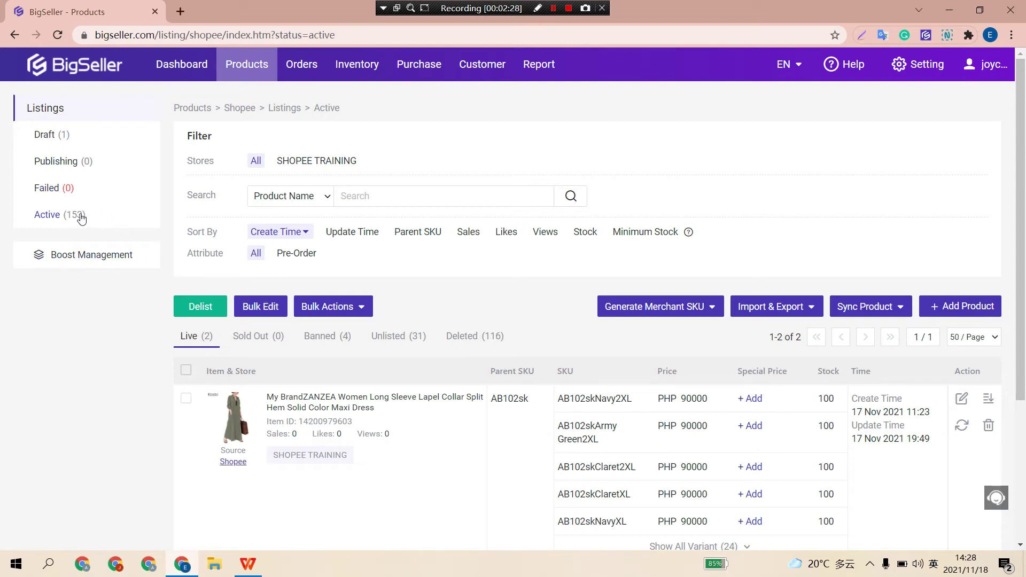
scroll(588, 445, down, 1)
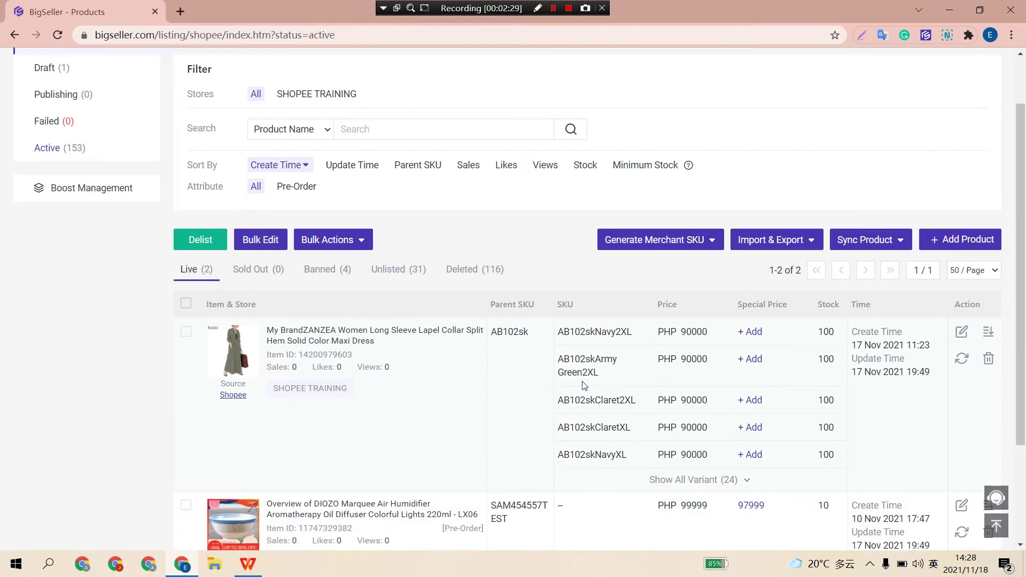
click(972, 331)
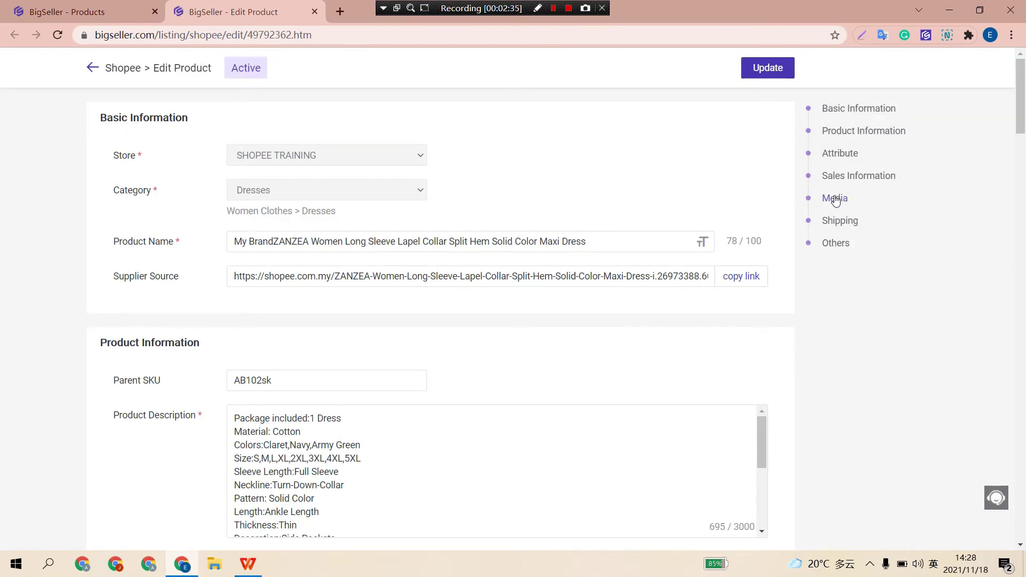
click(835, 198)
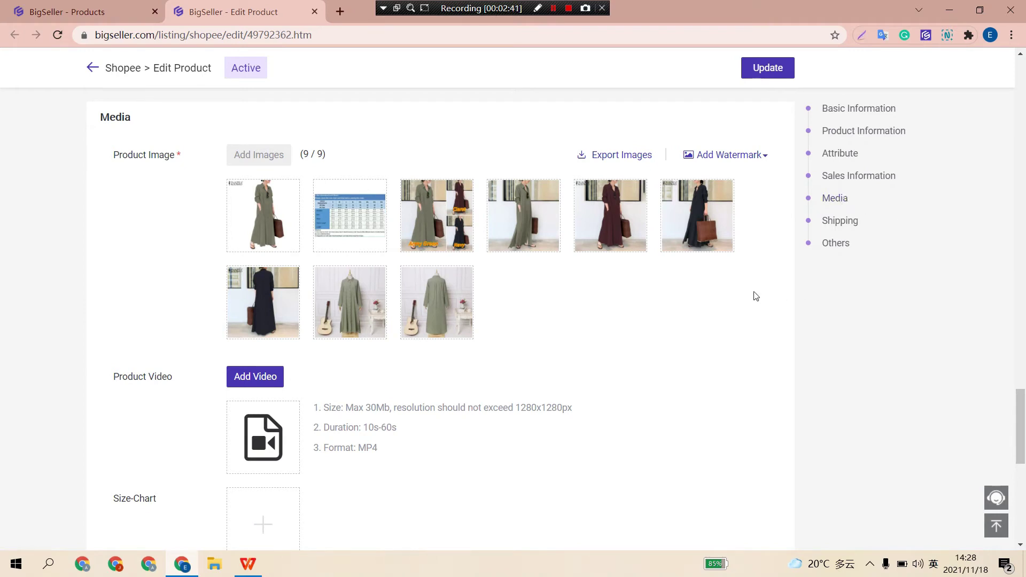
Export the listing's images and download them as a shopee_active zip file
click(611, 160)
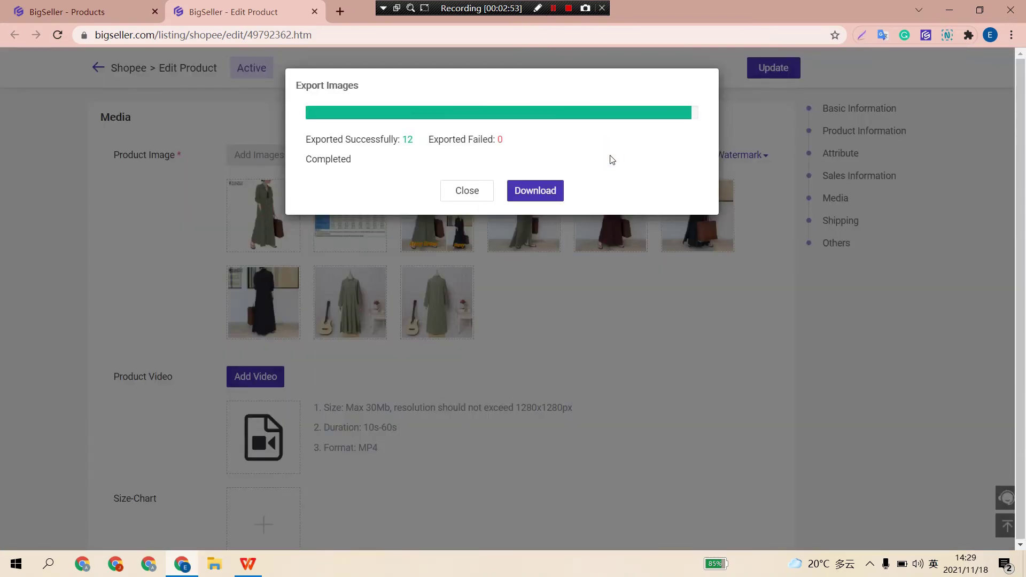
click(535, 191)
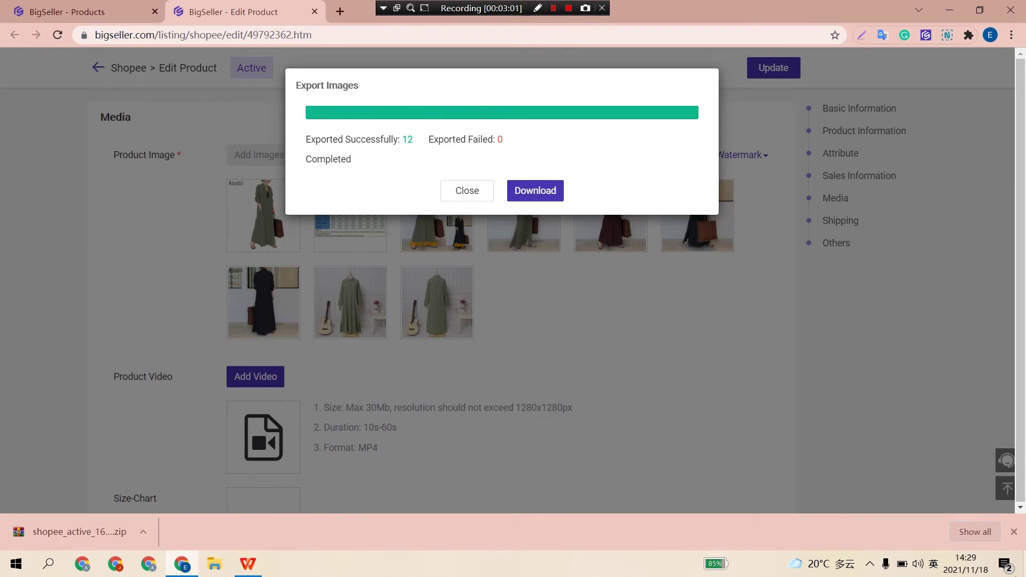
click(1013, 531)
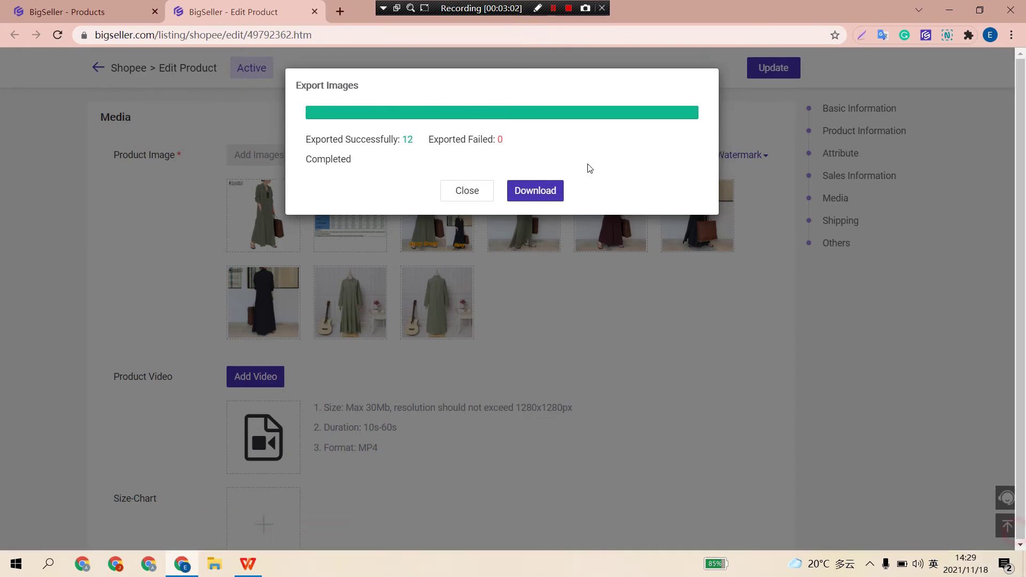
click(467, 191)
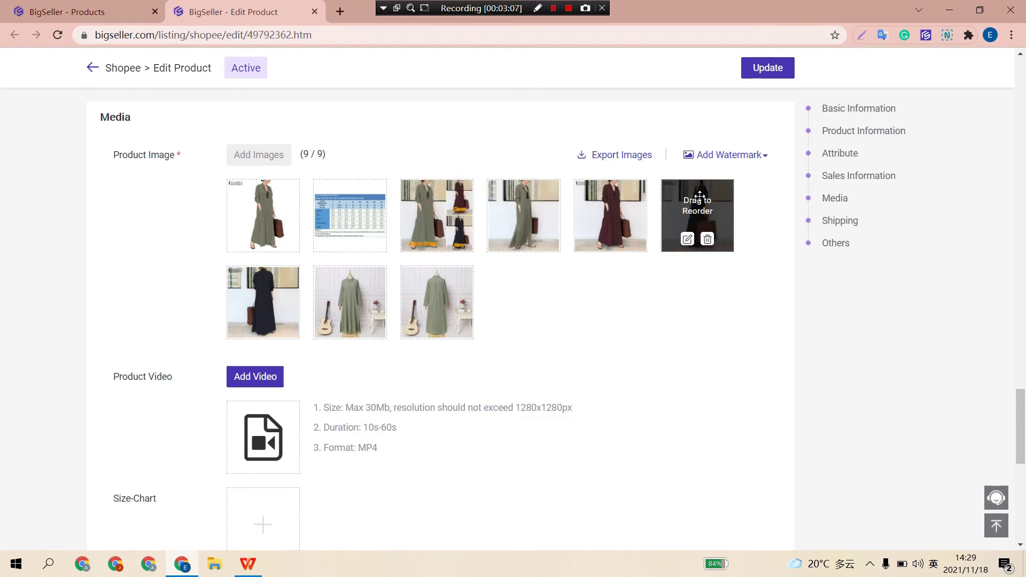
Apply the discount template to the first image, then uncheck 'Only apply to first Image'
click(762, 160)
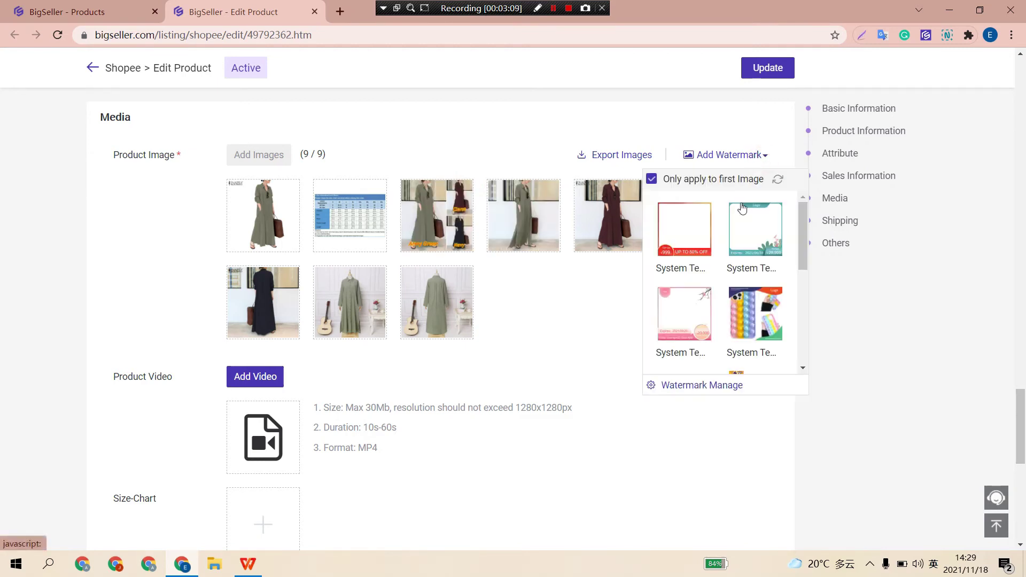
click(695, 227)
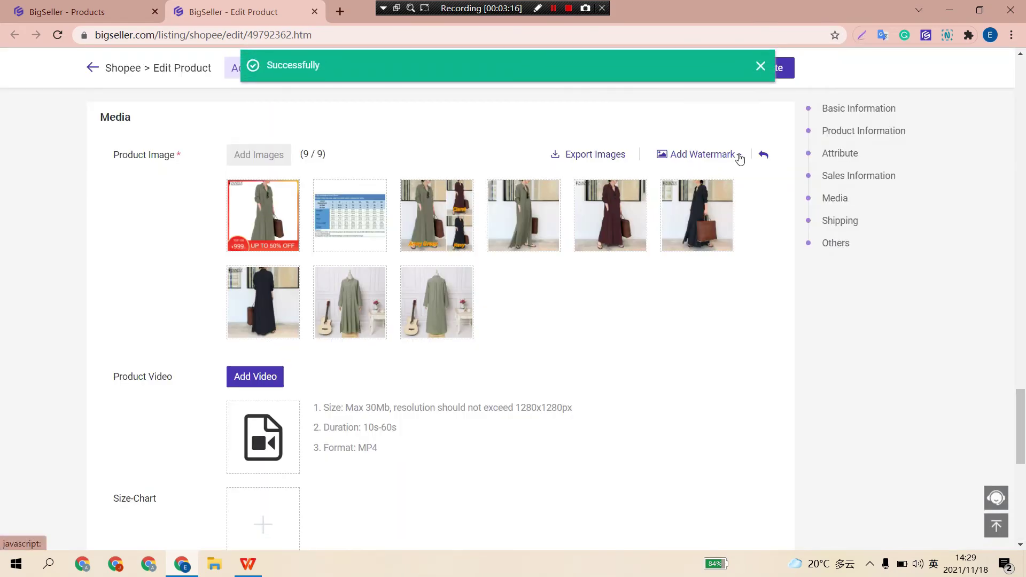
click(740, 156)
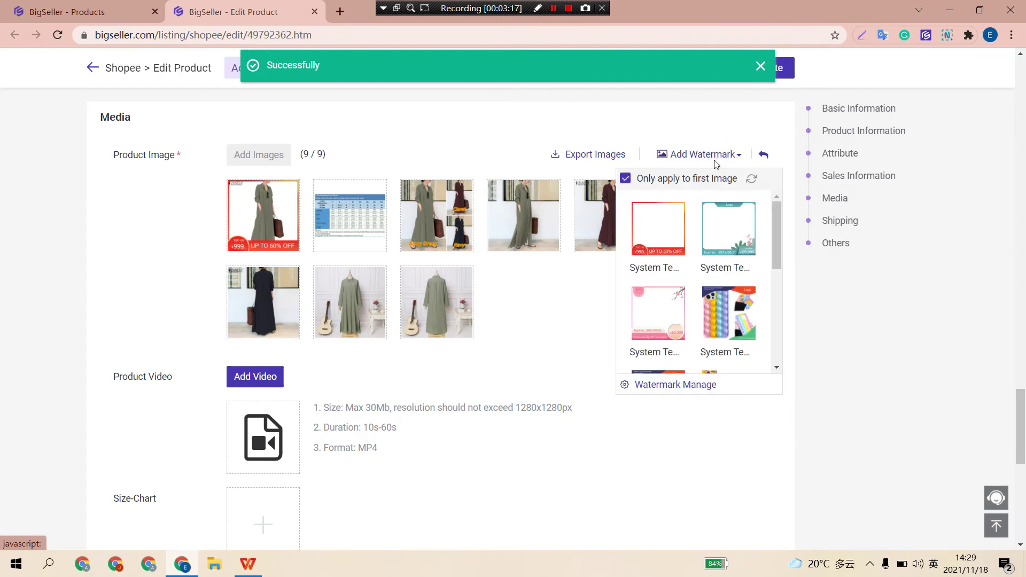
click(626, 181)
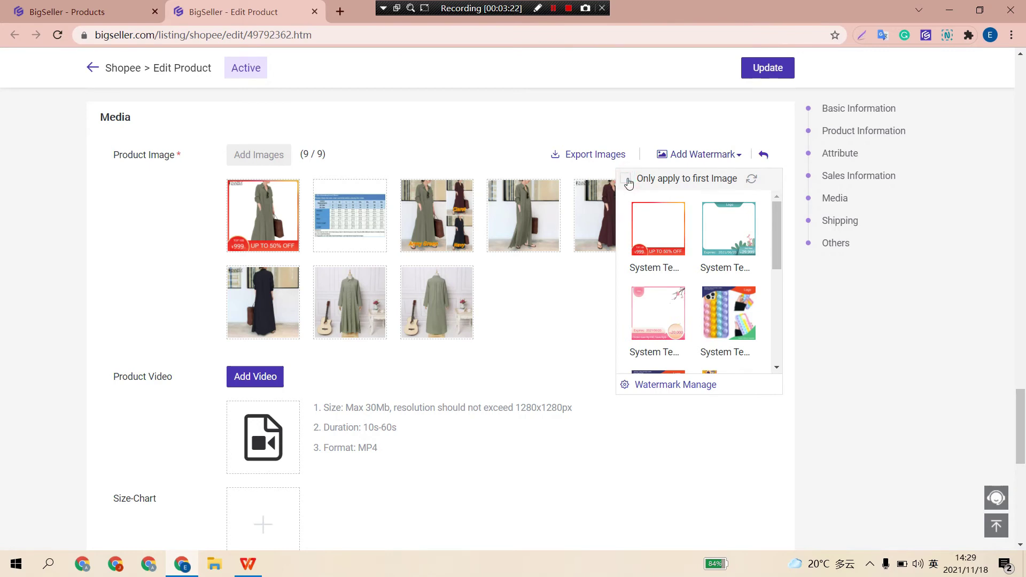
click(581, 118)
Revoke the watermark from the image and confirm its removal
mouse_move(263, 212)
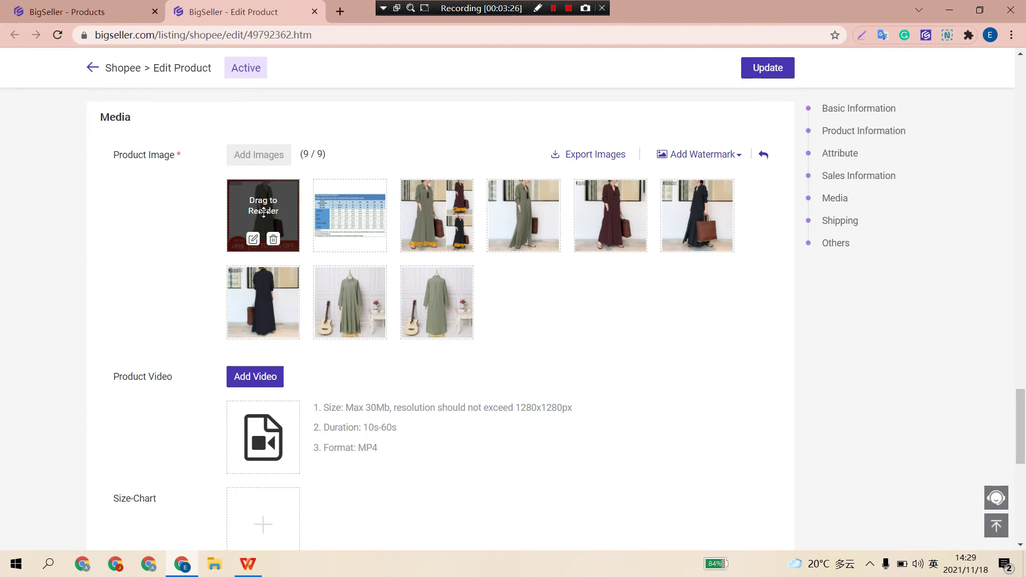
click(765, 156)
click(539, 199)
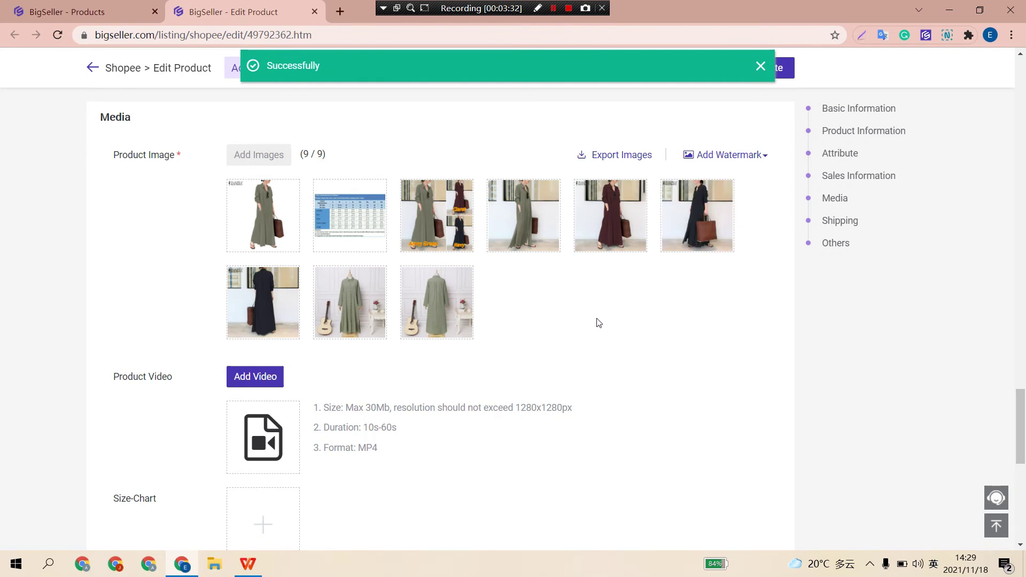
scroll(673, 293, up, 1)
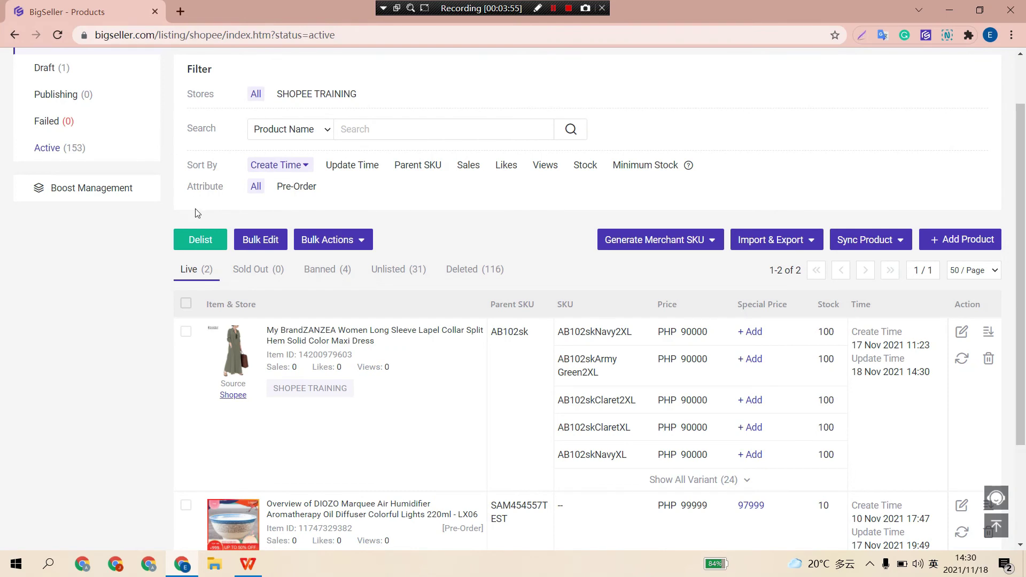
Select both live listings and start a bulk Add Watermark, accepting the permanence warning
click(185, 303)
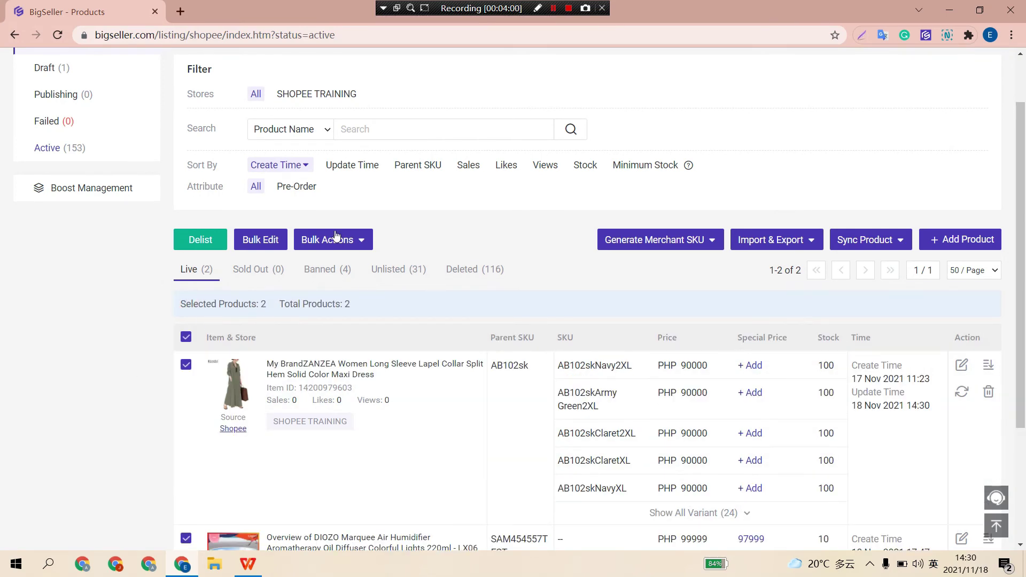
click(357, 239)
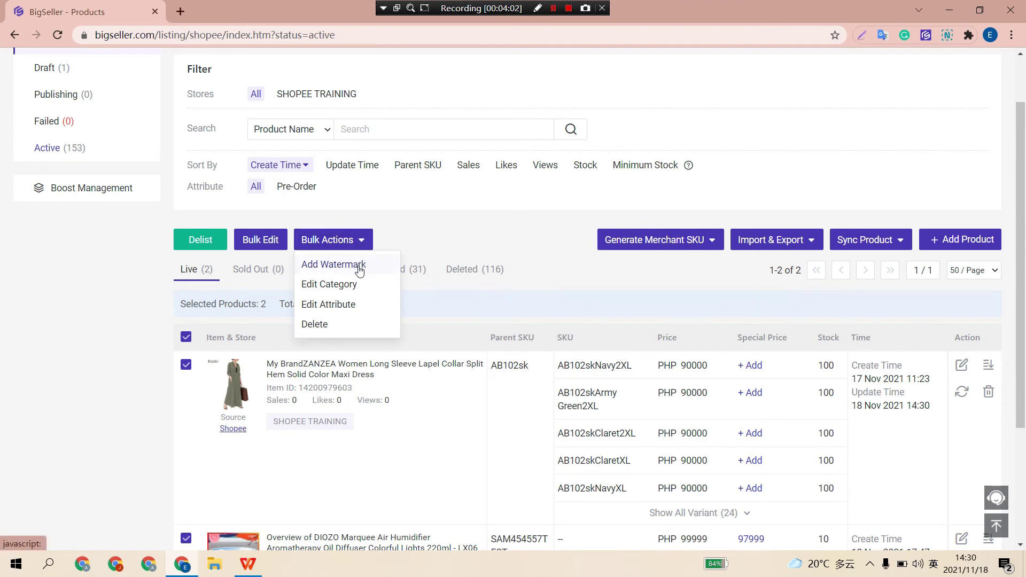
click(360, 265)
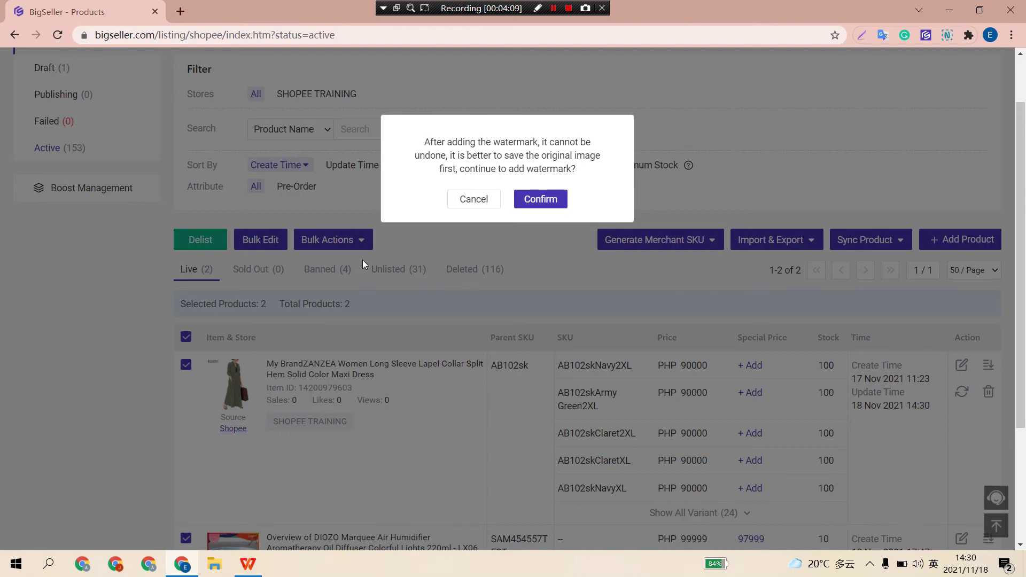
click(548, 199)
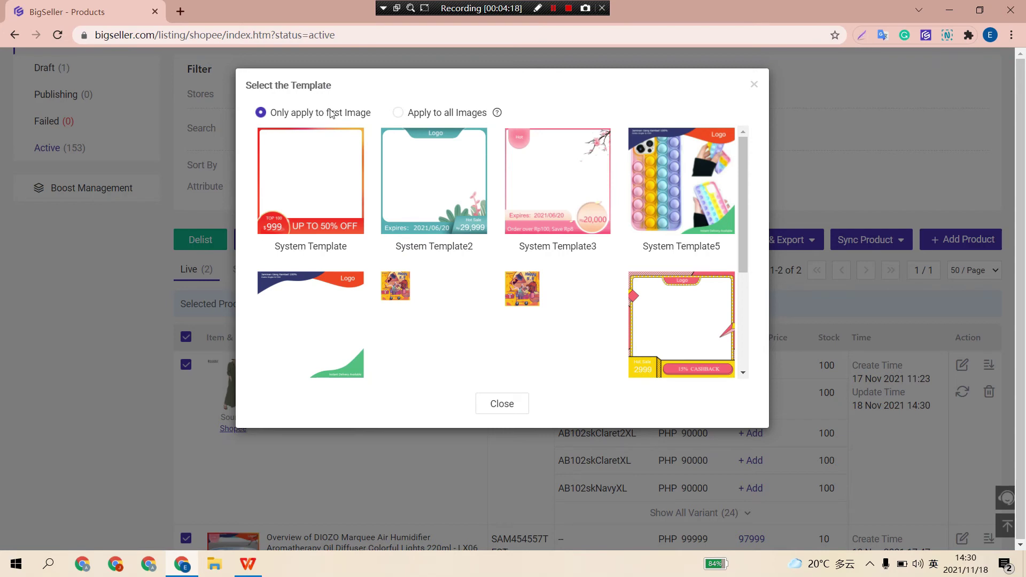
Set 'Apply to all Images' and pick the 'watermark test' template
click(399, 114)
mouse_move(497, 111)
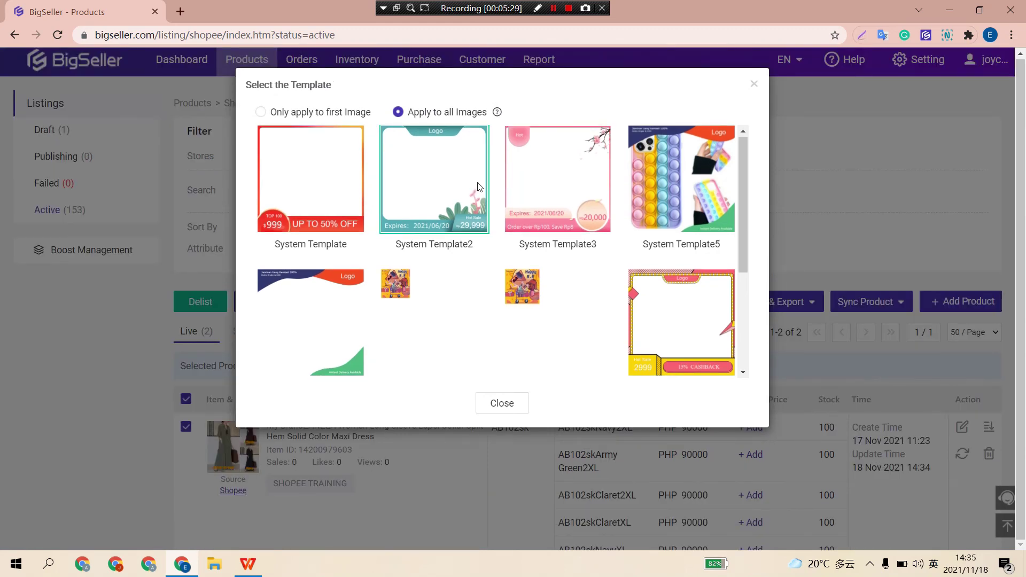
scroll(441, 294, down, 3)
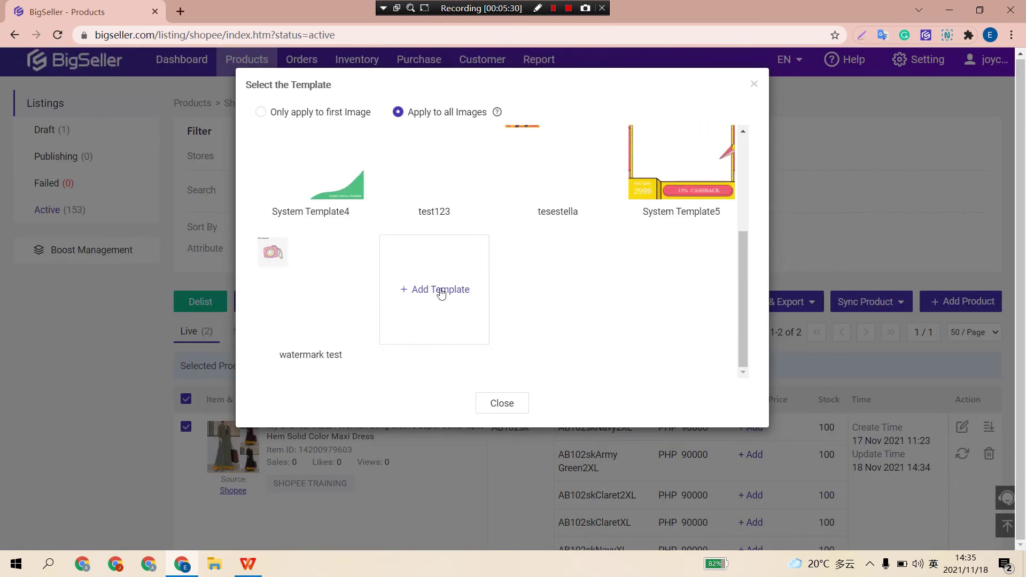
click(311, 277)
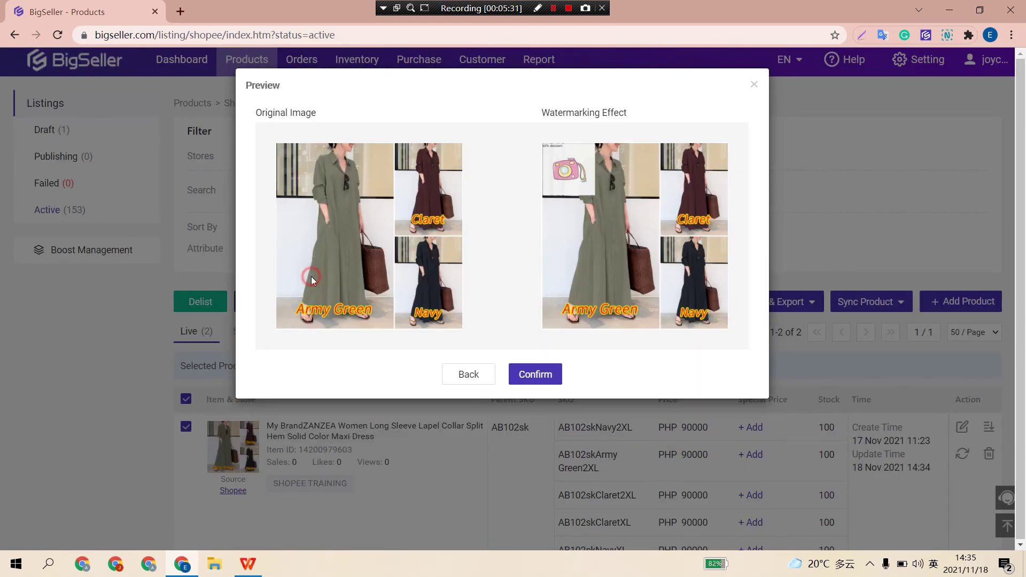
Confirm the watermark preview, close the 2-succeeded bulk edit summary, and check the thumbnails
click(543, 375)
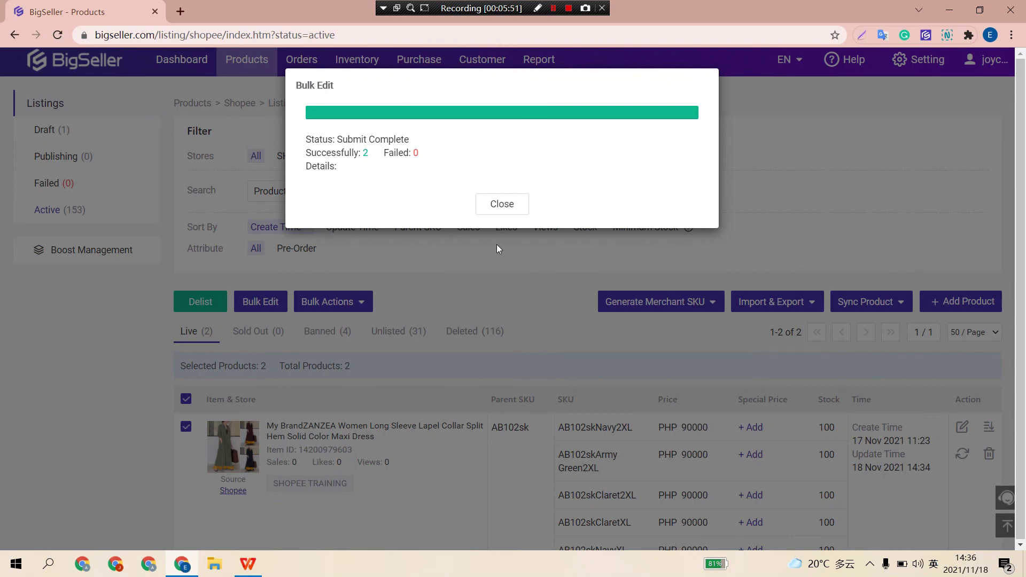
click(505, 210)
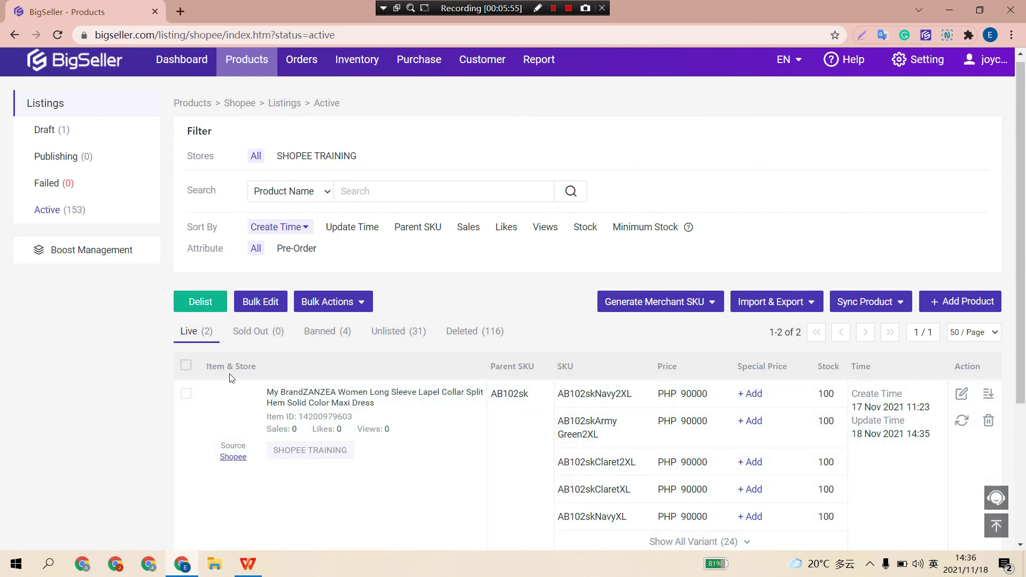
scroll(204, 382, down, 5)
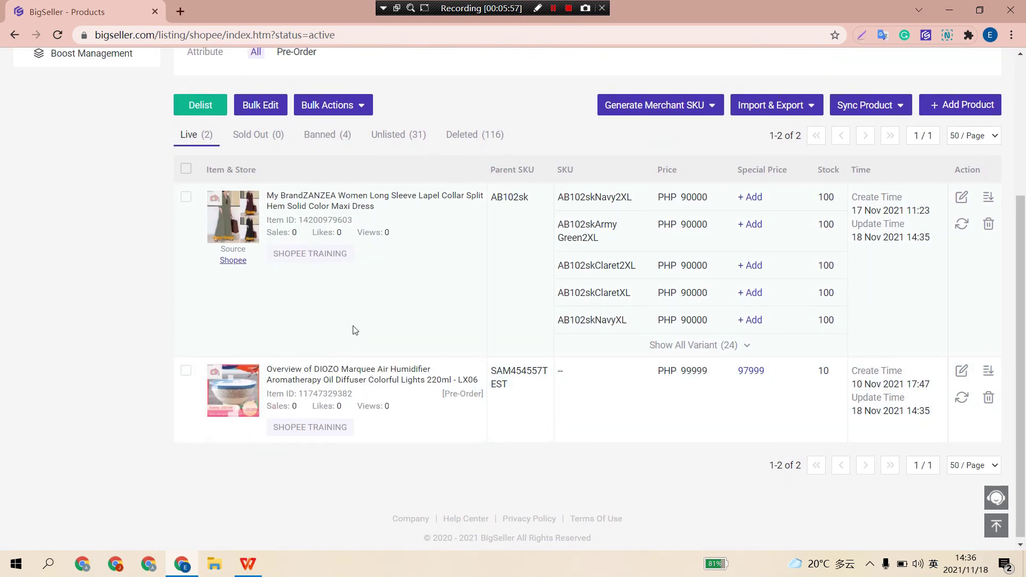
scroll(374, 328, up, 4)
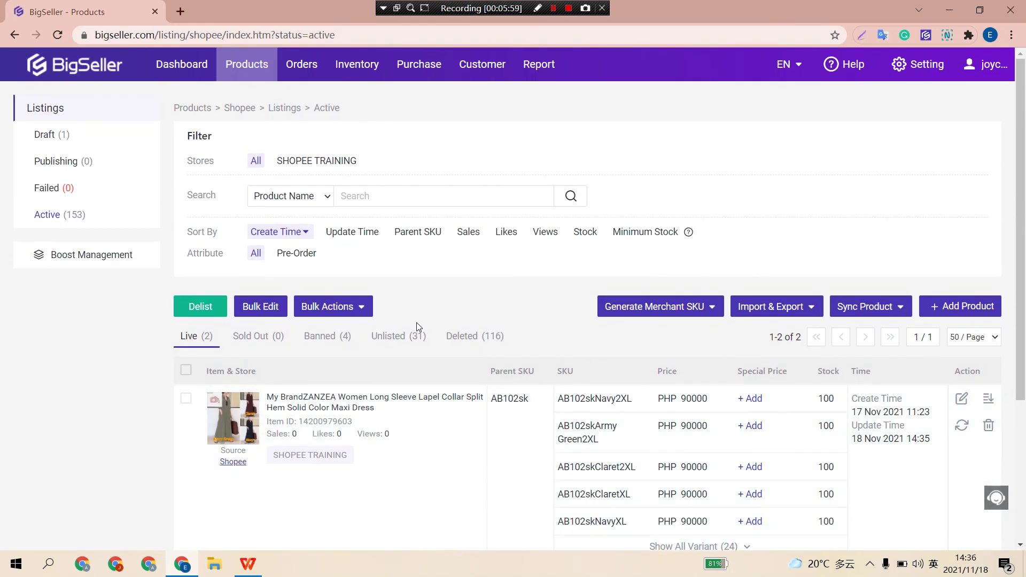